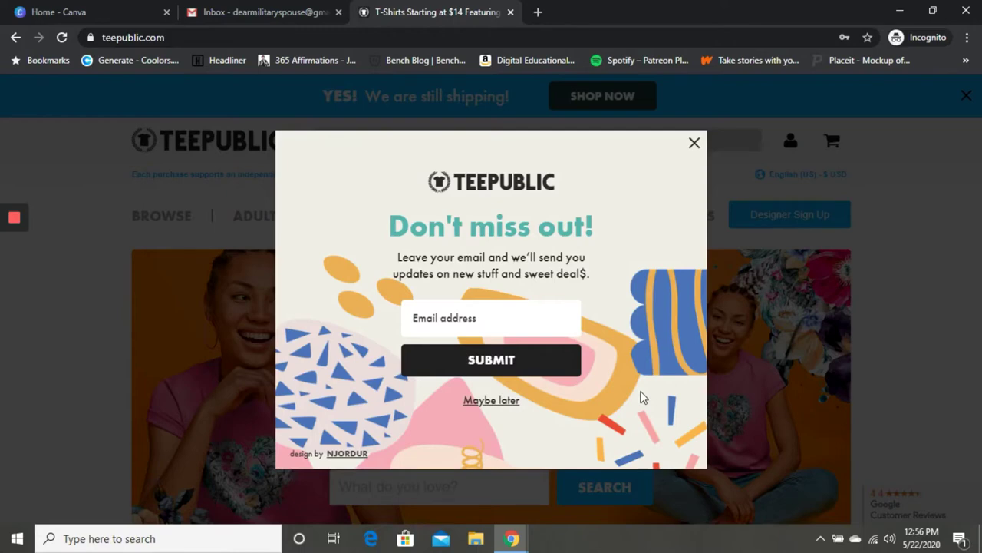
# Close the newsletter popup and reveal the Create Account/Log In menu under the account icon
pyautogui.click(694, 144)
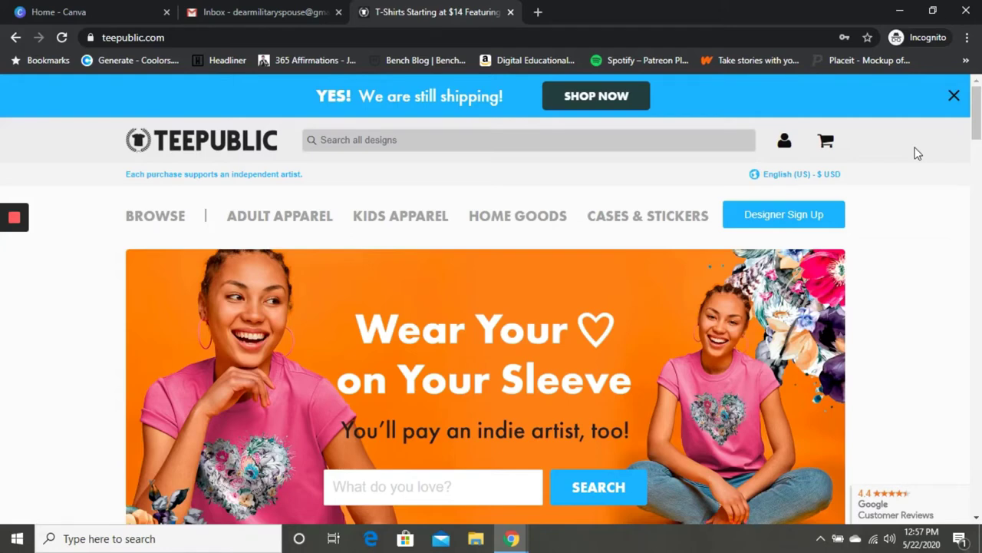
pyautogui.moveTo(786, 146)
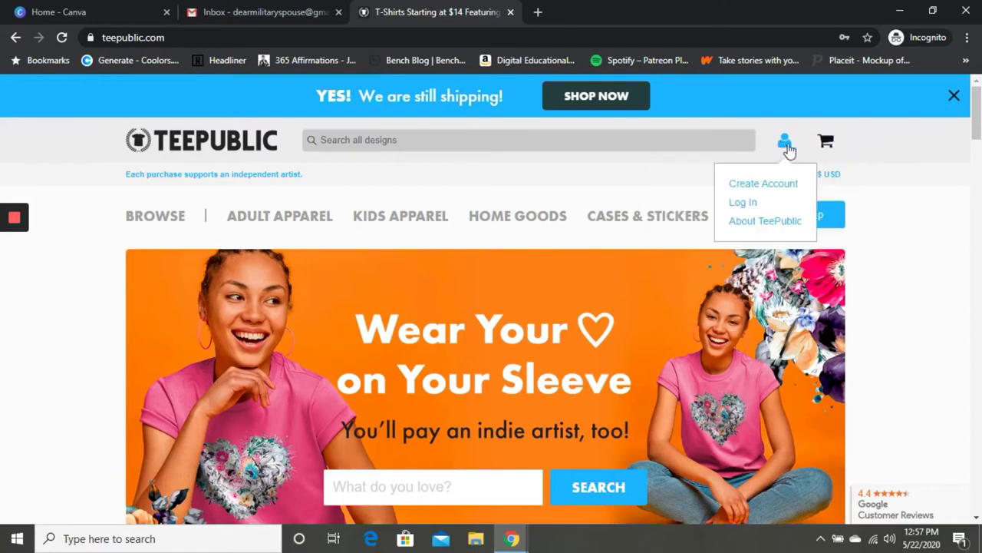
# Start a new account with the Gmail address and United States as the country
pyautogui.click(778, 185)
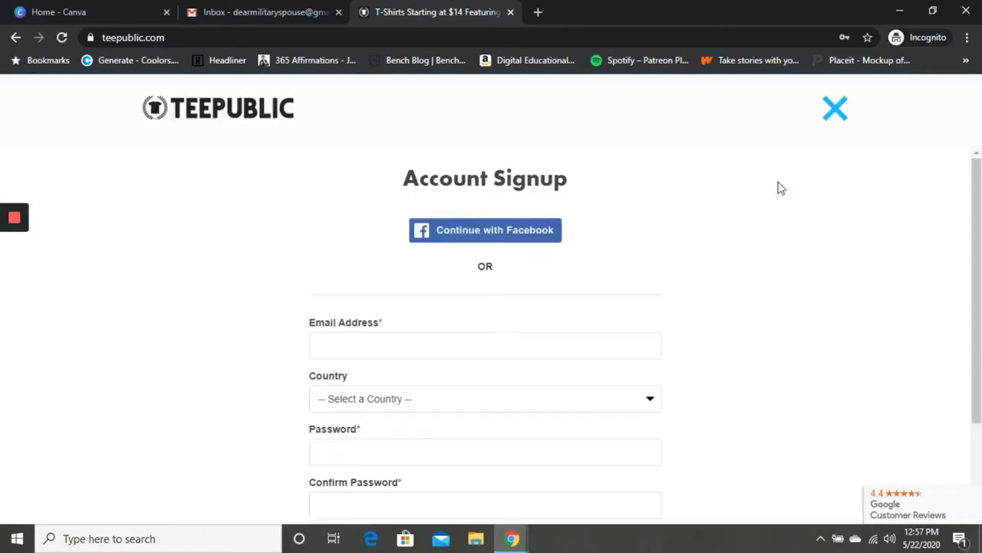
pyautogui.click(491, 341)
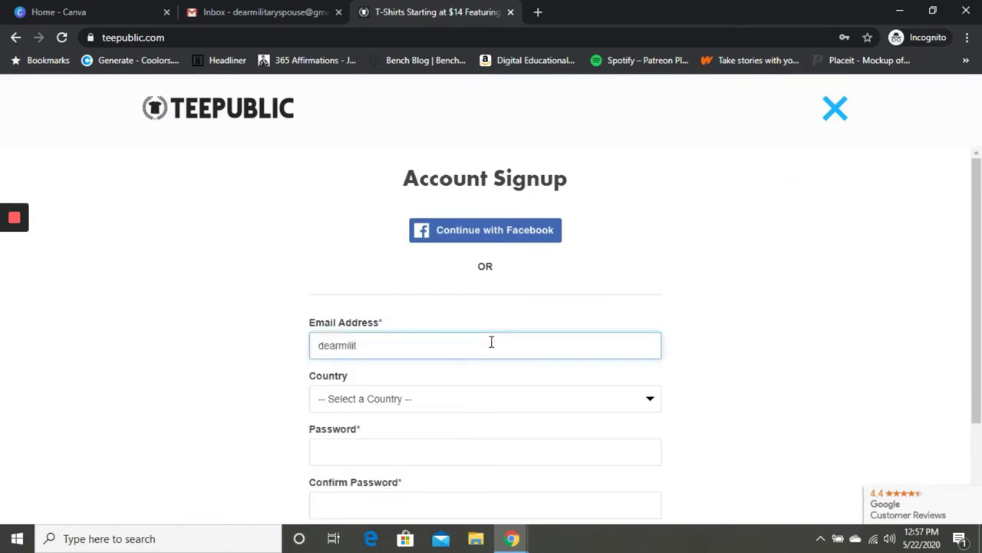
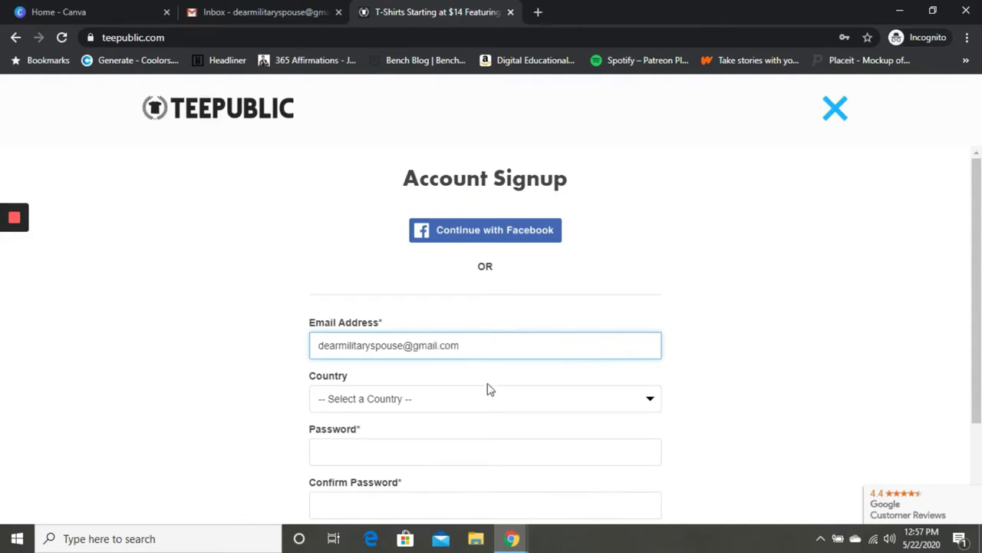
pyautogui.click(487, 397)
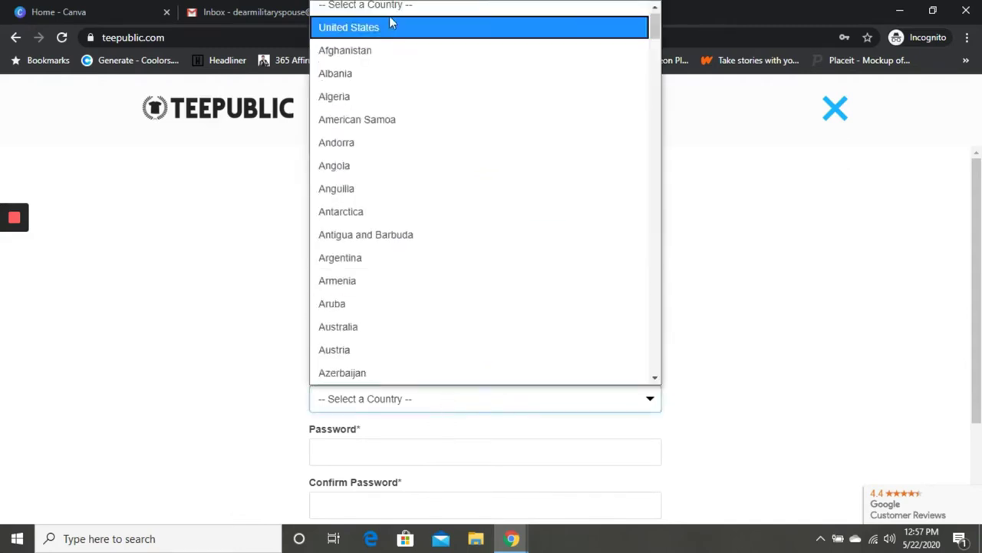
pyautogui.click(384, 27)
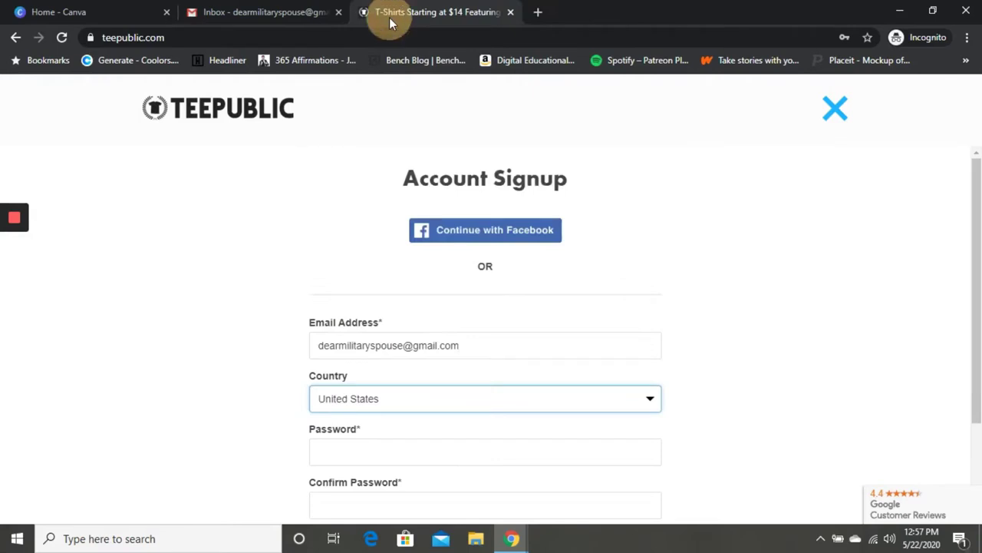
# Enter the account password and its confirmation, then submit the signup form
pyautogui.click(357, 451)
pyautogui.write('••••••••••')
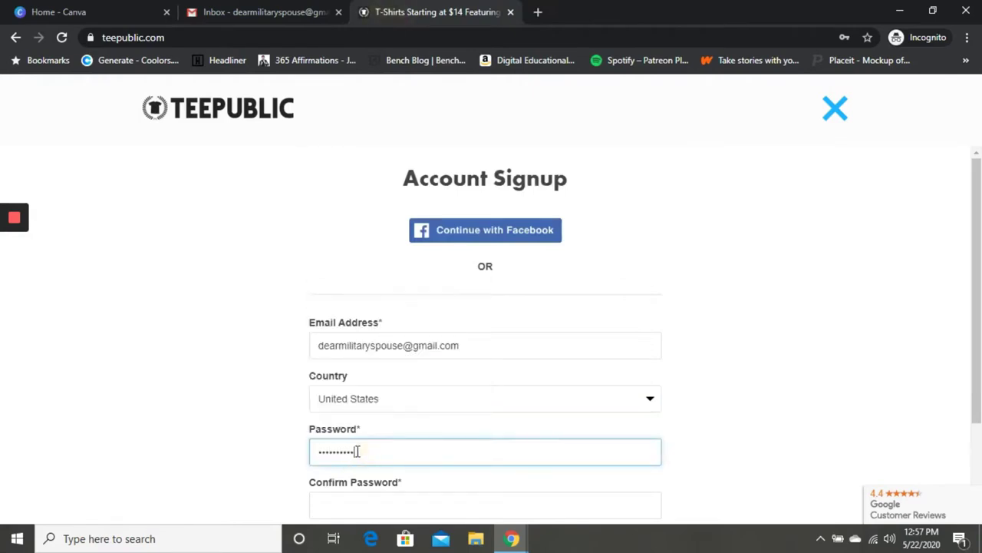
pyautogui.hotkey('ctrl', 'a')
pyautogui.press('BackSpace')
pyautogui.write('••••••••••')
pyautogui.click(336, 496)
pyautogui.write('••••••••••')
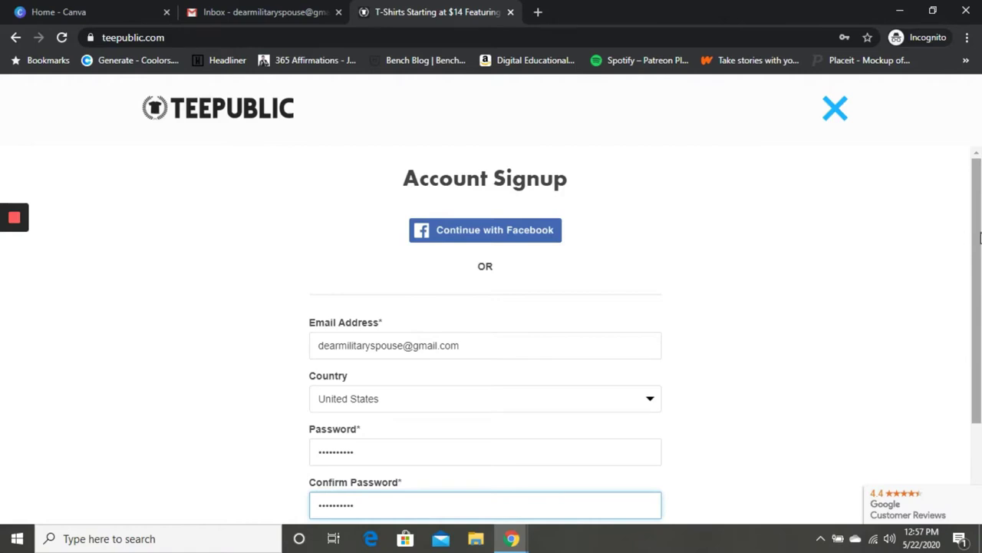
pyautogui.moveTo(980, 238); pyautogui.dragTo(977, 351)
pyautogui.click(477, 435)
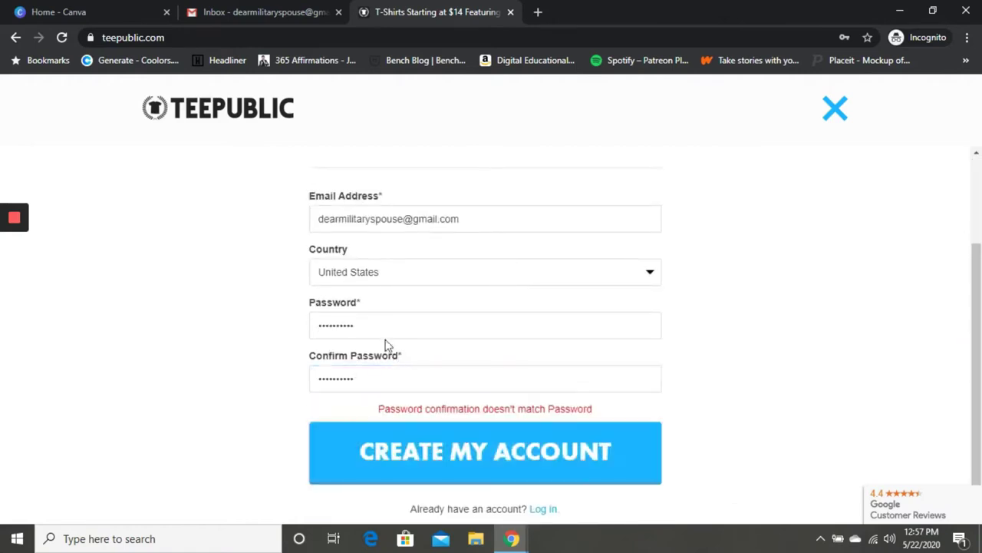
# Retype both password fields so they match and resubmit the signup form
pyautogui.moveTo(365, 326); pyautogui.dragTo(288, 328)
pyautogui.press('BackSpace')
pyautogui.write('•••••')
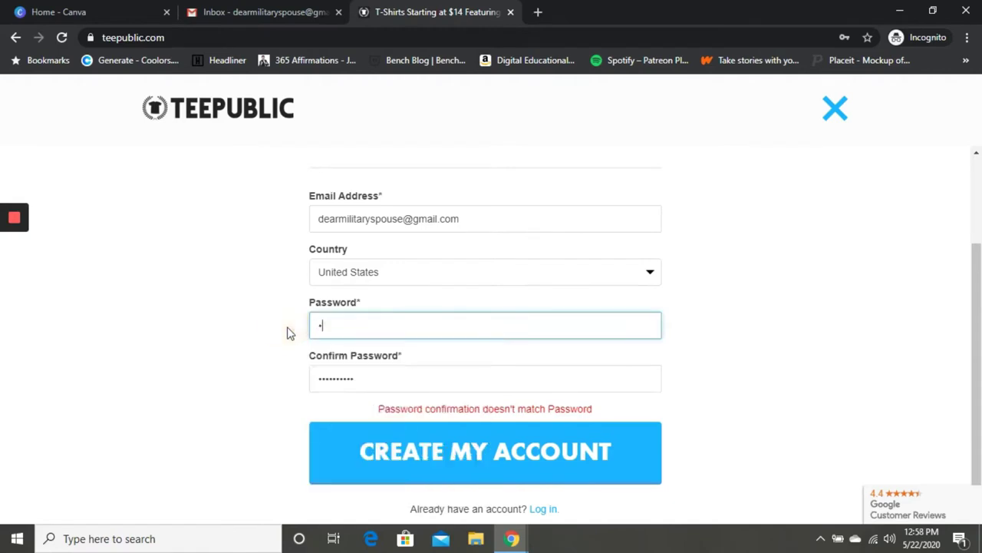
pyautogui.write('•••••')
pyautogui.moveTo(361, 376); pyautogui.dragTo(241, 379)
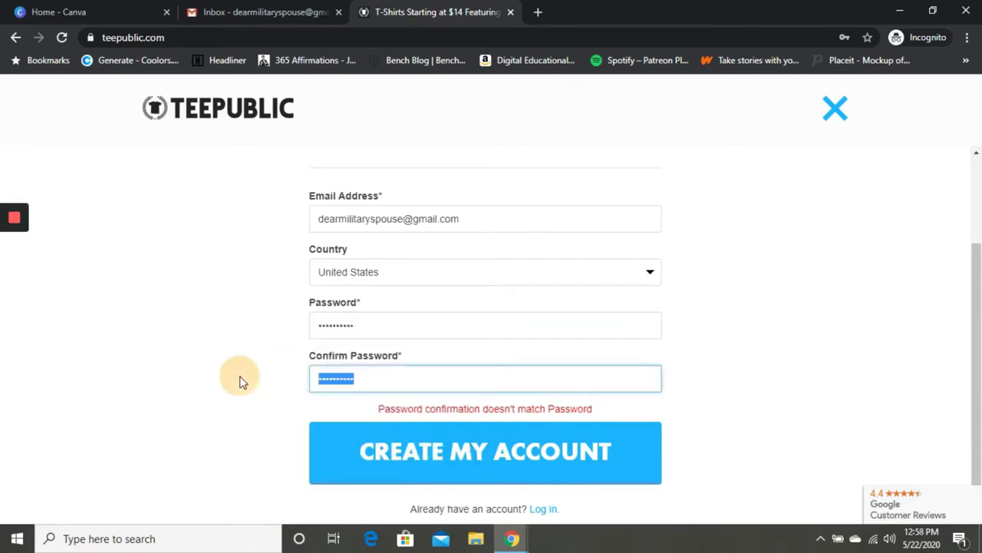
pyautogui.press('BackSpace')
pyautogui.write('•••')
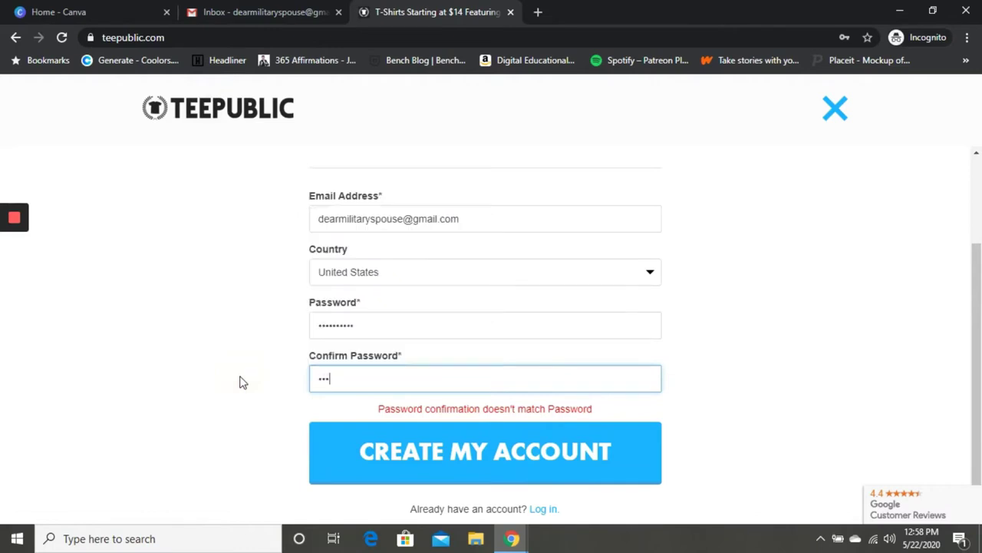
pyautogui.write('•••••••')
pyautogui.click(362, 458)
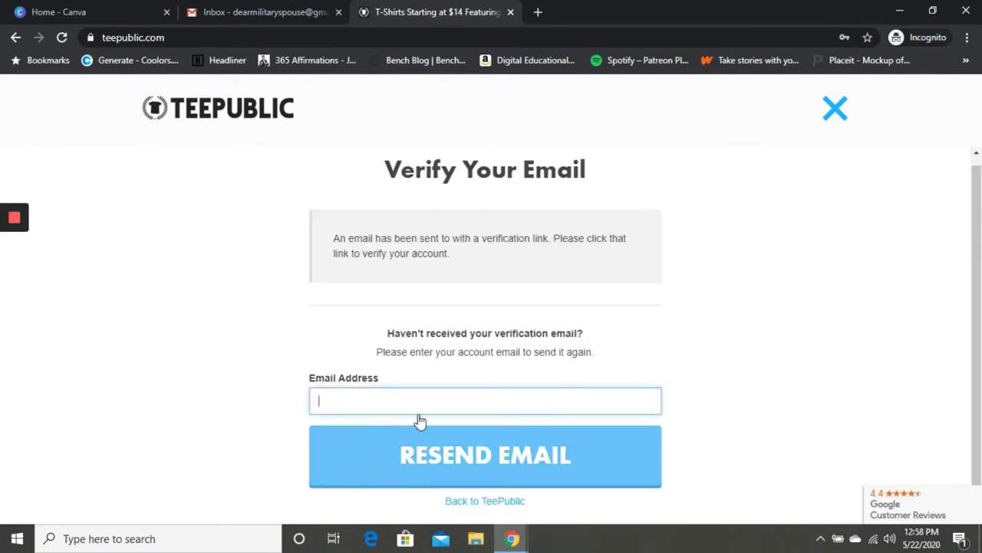
# In Gmail, open TeePublic's 'Please confirm your email address' message and click ACTIVATE NOW
pyautogui.click(259, 12)
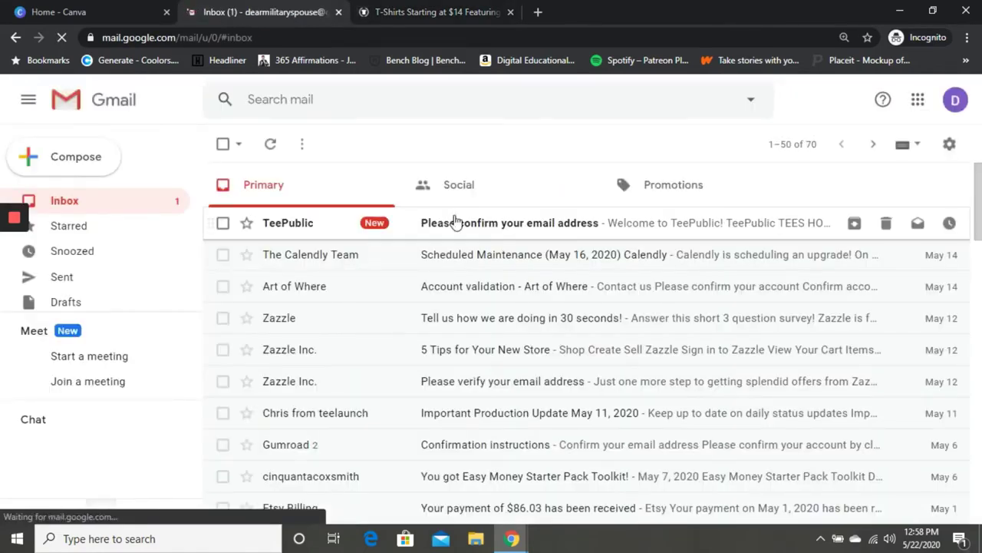
pyautogui.click(459, 223)
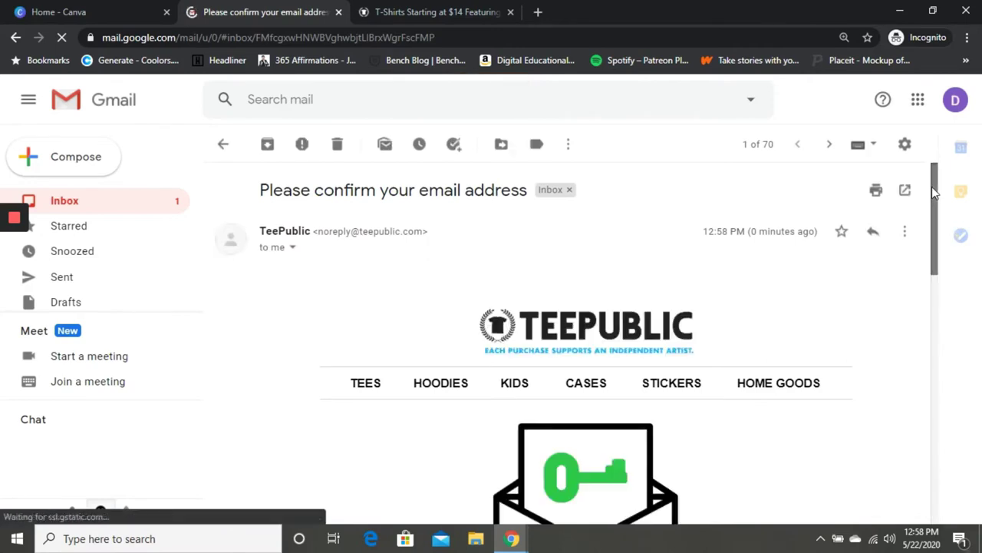
pyautogui.moveTo(933, 192); pyautogui.dragTo(936, 297)
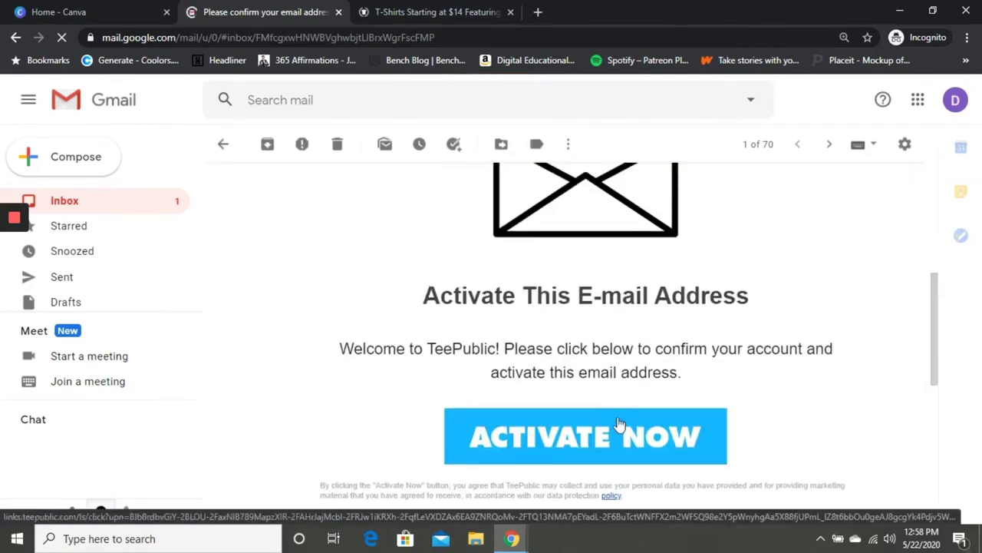
pyautogui.click(619, 424)
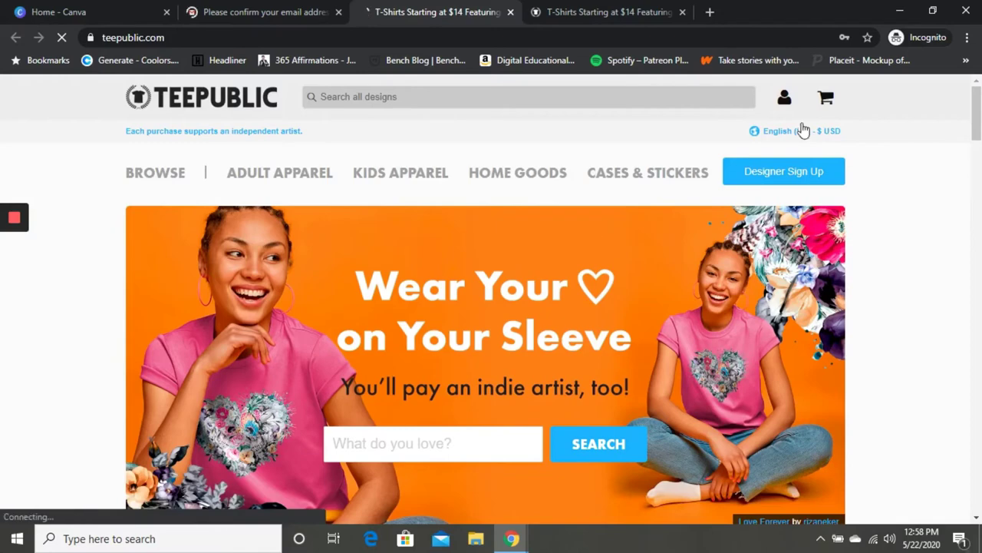
# Open the TeePublic log-in form and close the duplicate TeePublic tab
pyautogui.moveTo(785, 105)
pyautogui.click(753, 162)
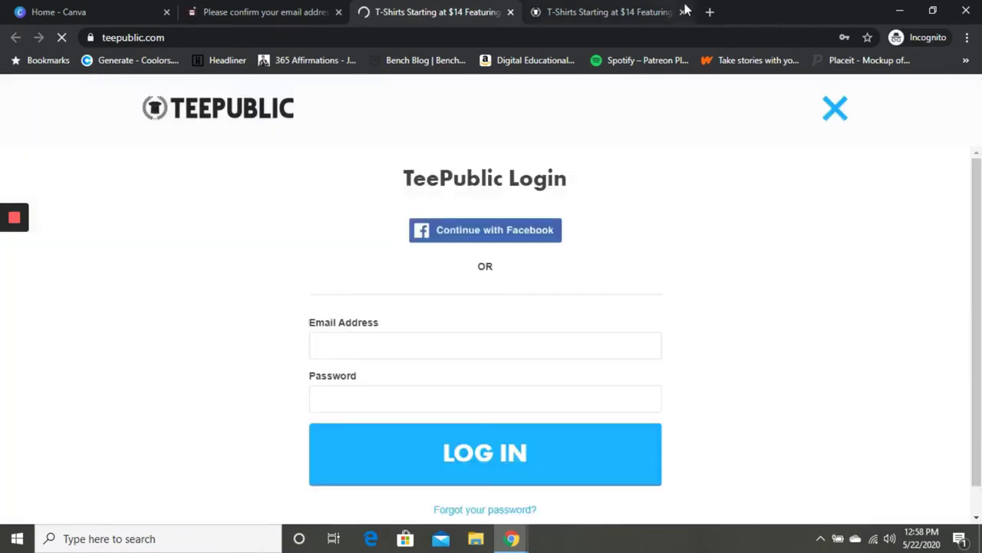
pyautogui.click(667, 12)
pyautogui.click(683, 12)
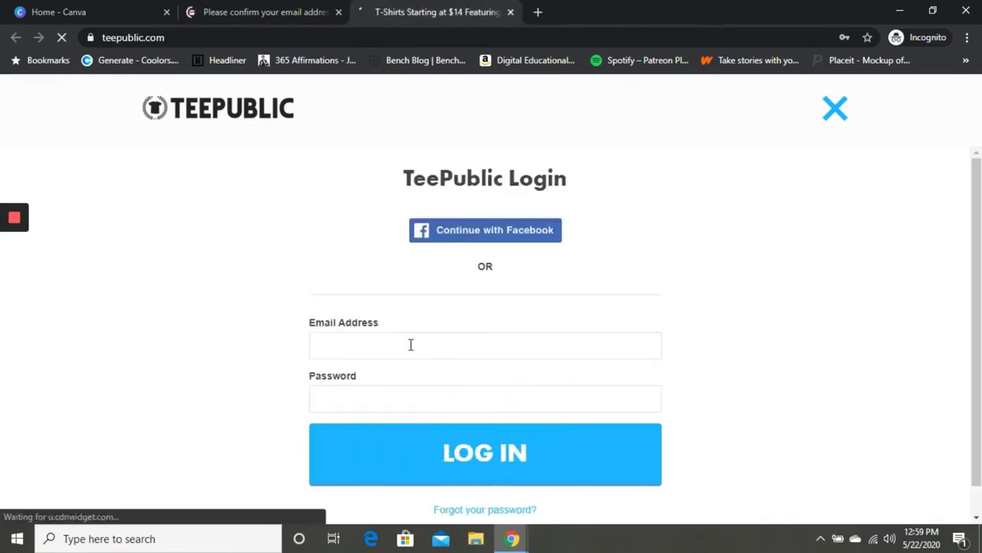
# Log in with the account email and password, then go to the account overview
pyautogui.click(411, 345)
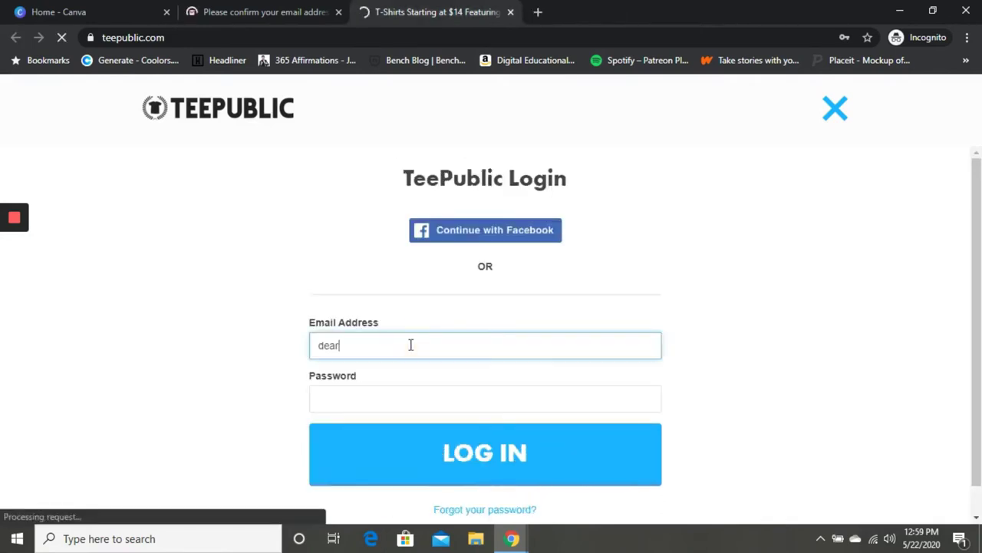
pyautogui.press('Tab')
pyautogui.write('••••')
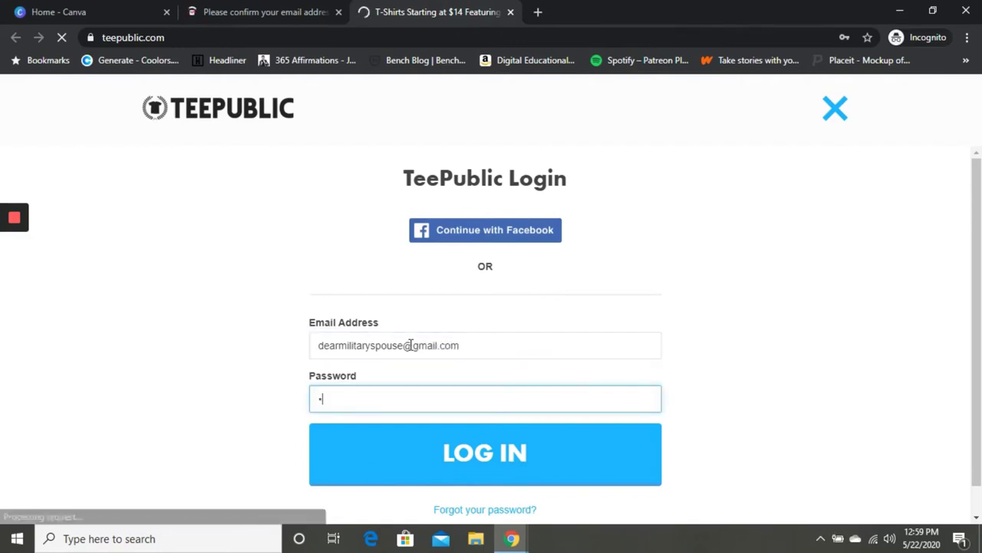
pyautogui.write('••••••')
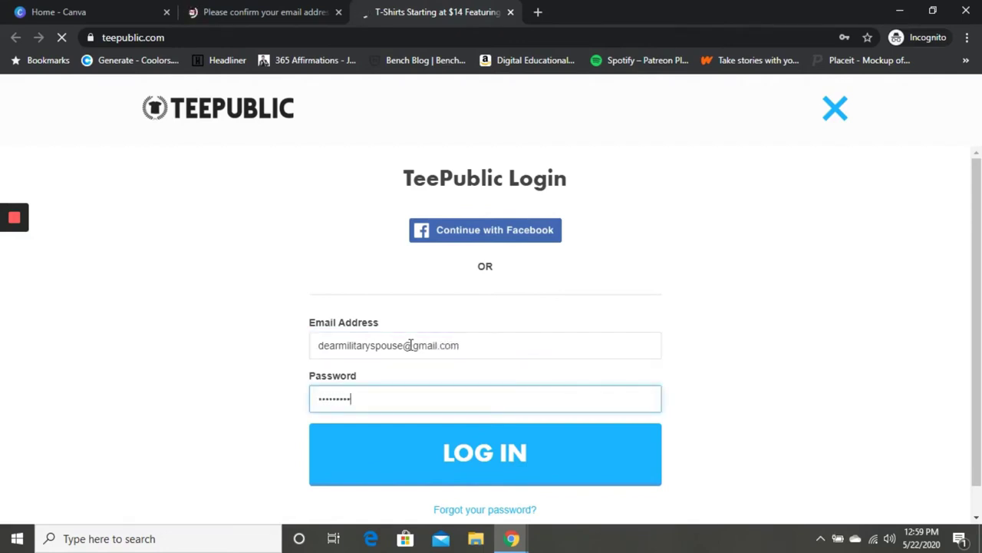
pyautogui.click(466, 455)
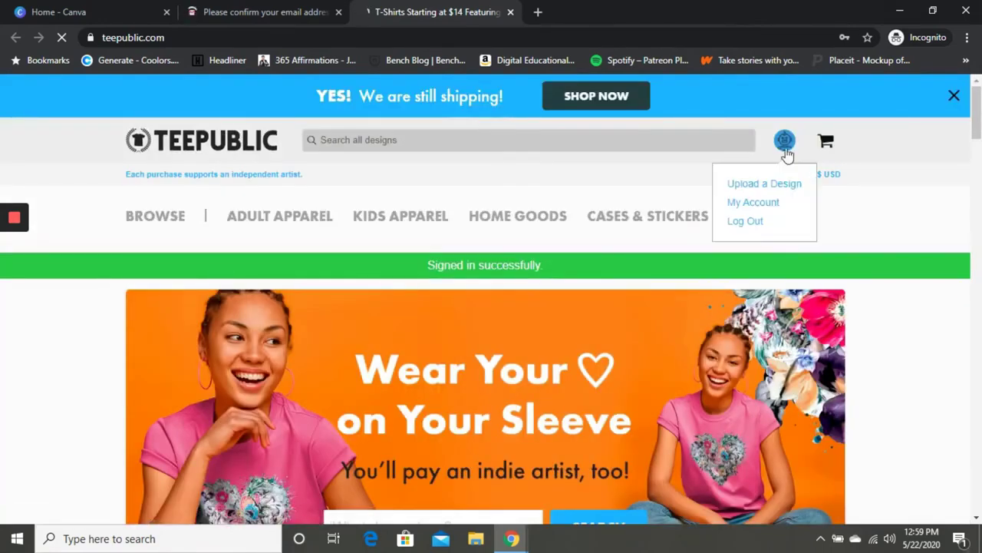
pyautogui.click(784, 141)
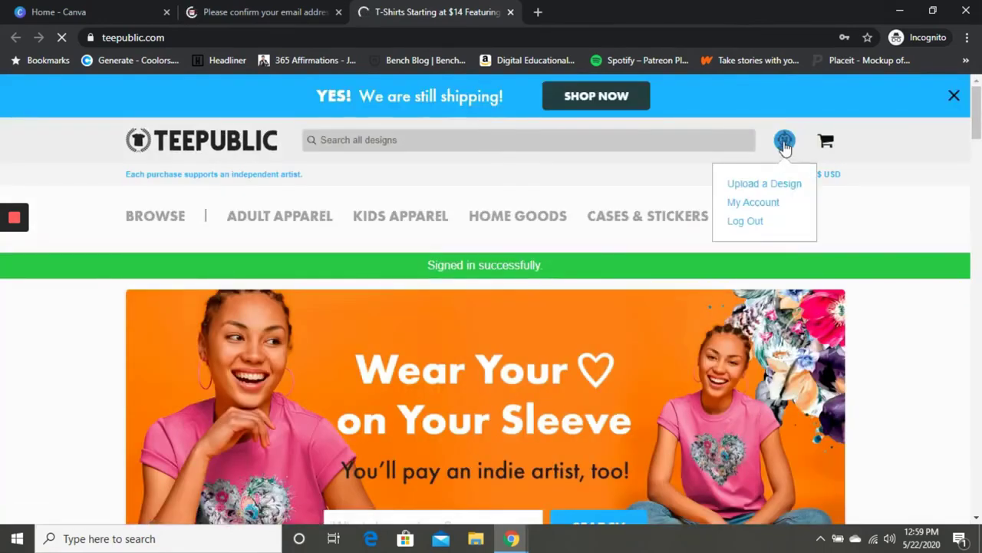
pyautogui.click(768, 206)
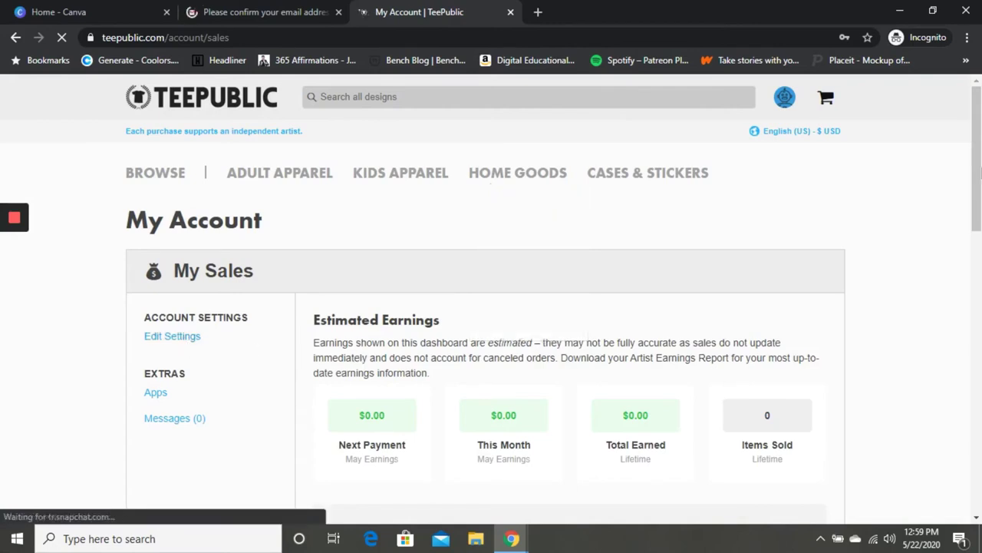
# Browse My Sales, then open Edit Settings to review email, country and password fields
pyautogui.moveTo(977, 138); pyautogui.dragTo(974, 270)
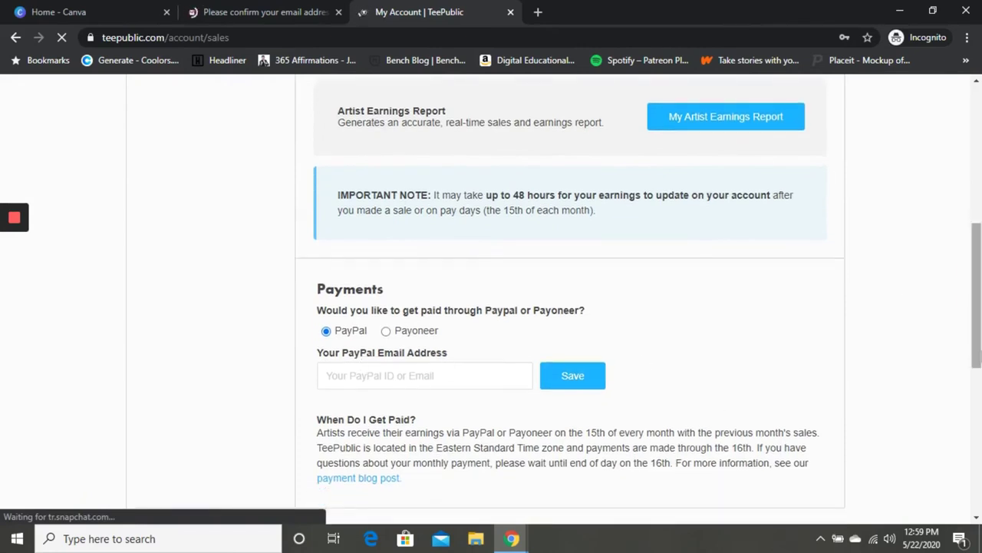
pyautogui.moveTo(976, 303); pyautogui.dragTo(916, 344)
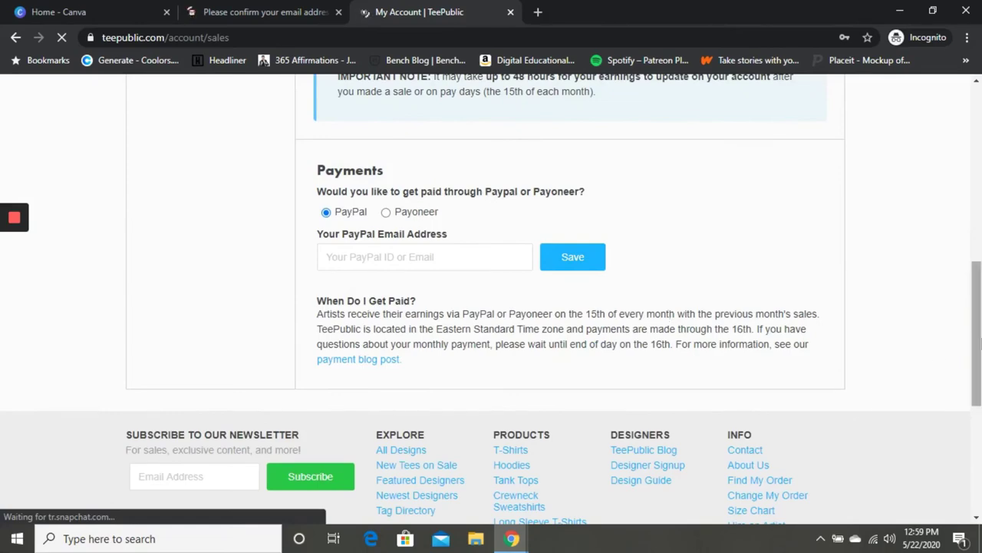
pyautogui.moveTo(980, 329); pyautogui.dragTo(976, 196)
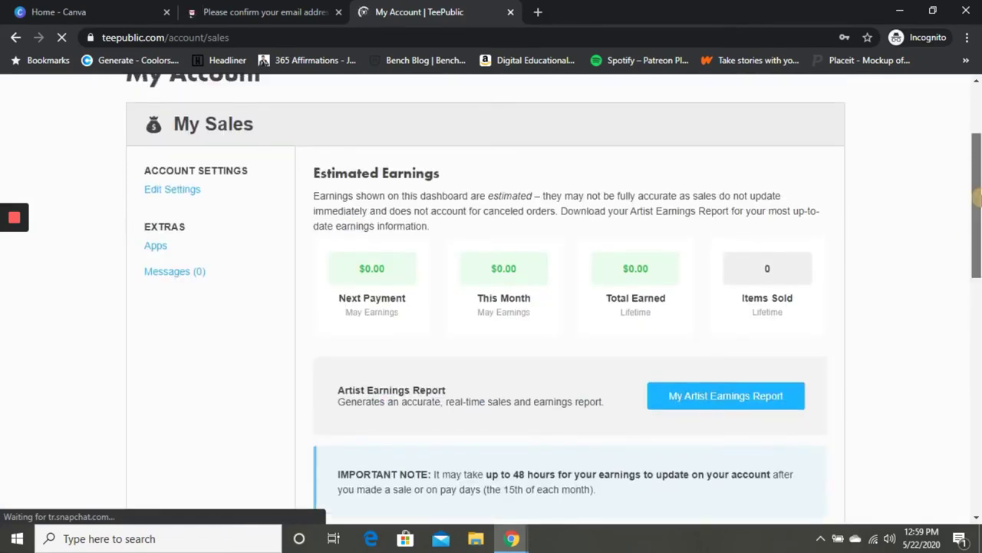
pyautogui.scroll(2, 976, 196)
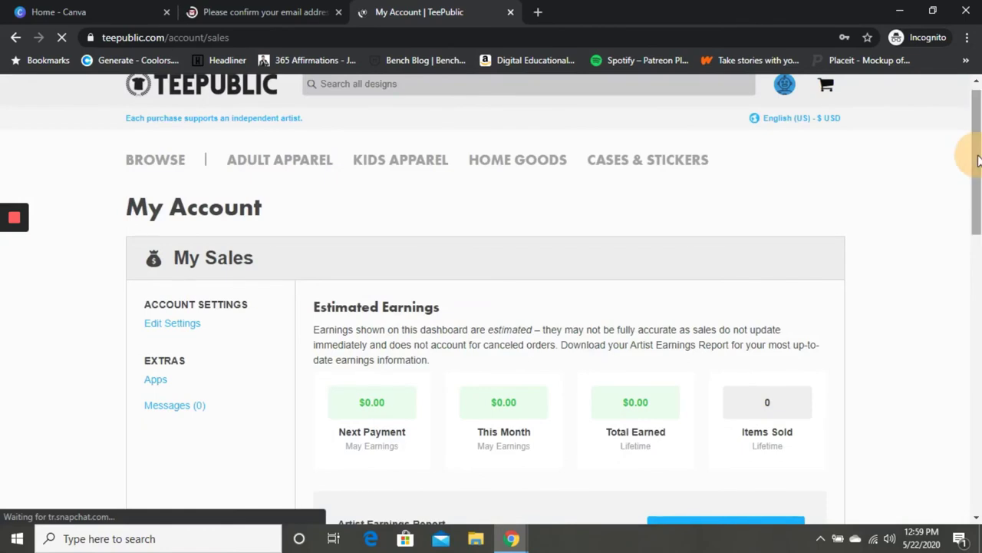
pyautogui.click(183, 332)
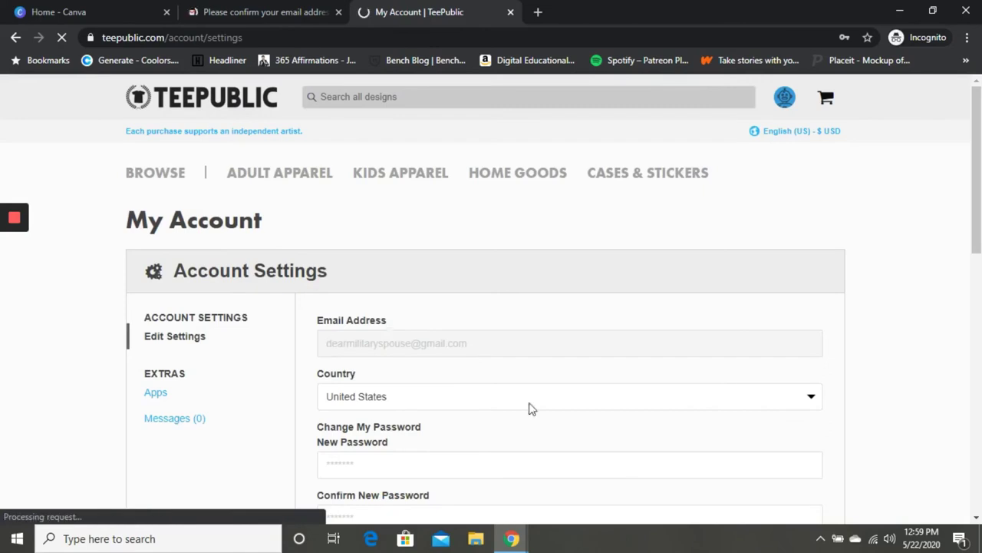
pyautogui.click(976, 207)
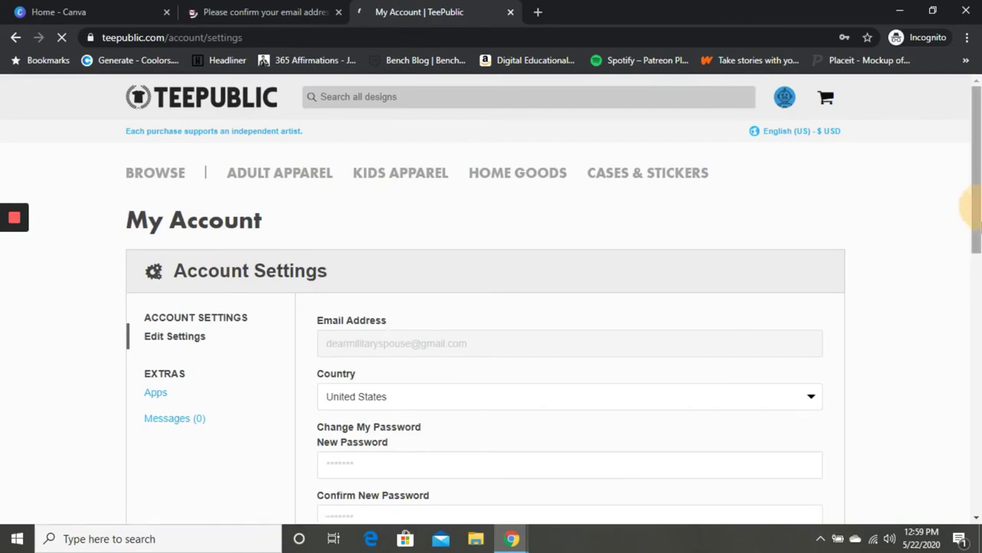
pyautogui.moveTo(976, 207); pyautogui.dragTo(974, 284)
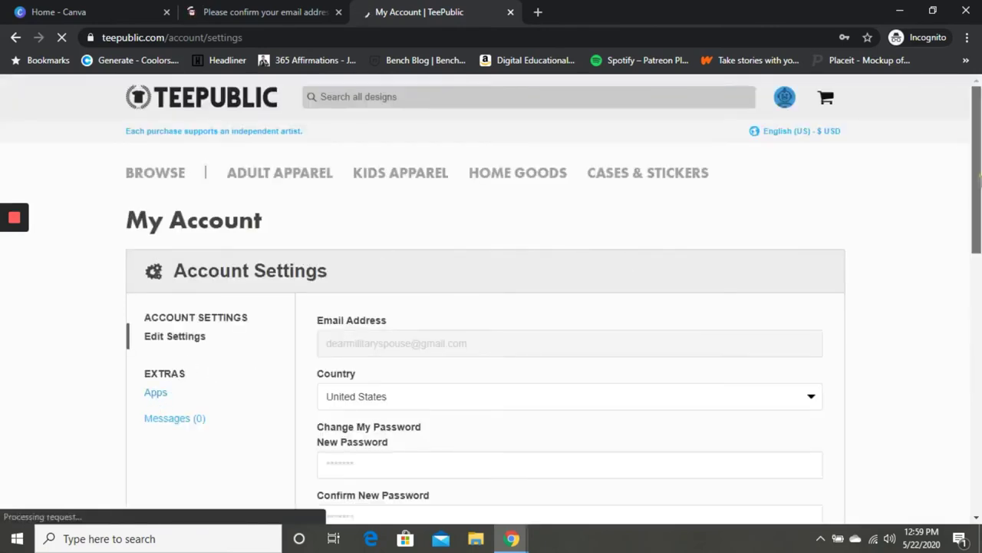
pyautogui.moveTo(785, 107)
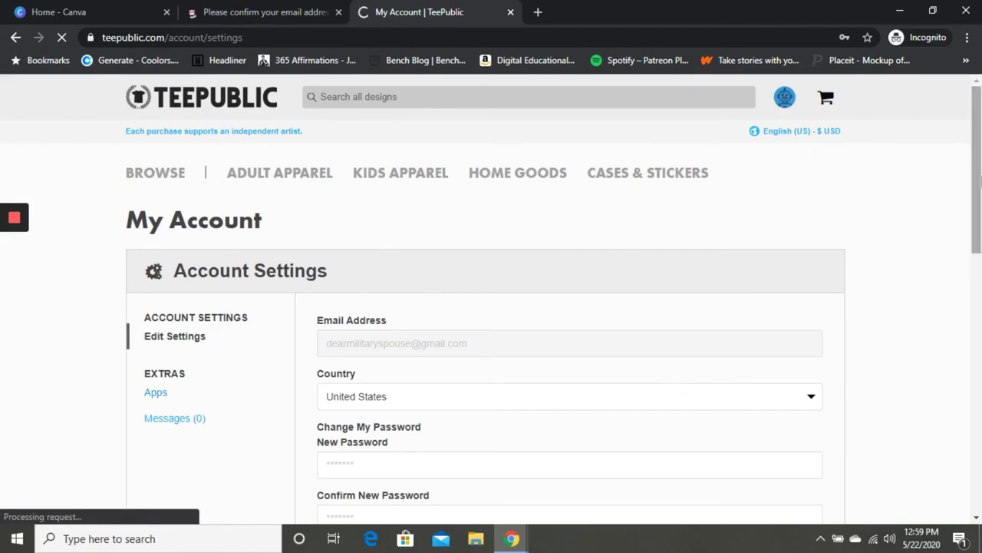
pyautogui.moveTo(977, 163); pyautogui.dragTo(977, 303)
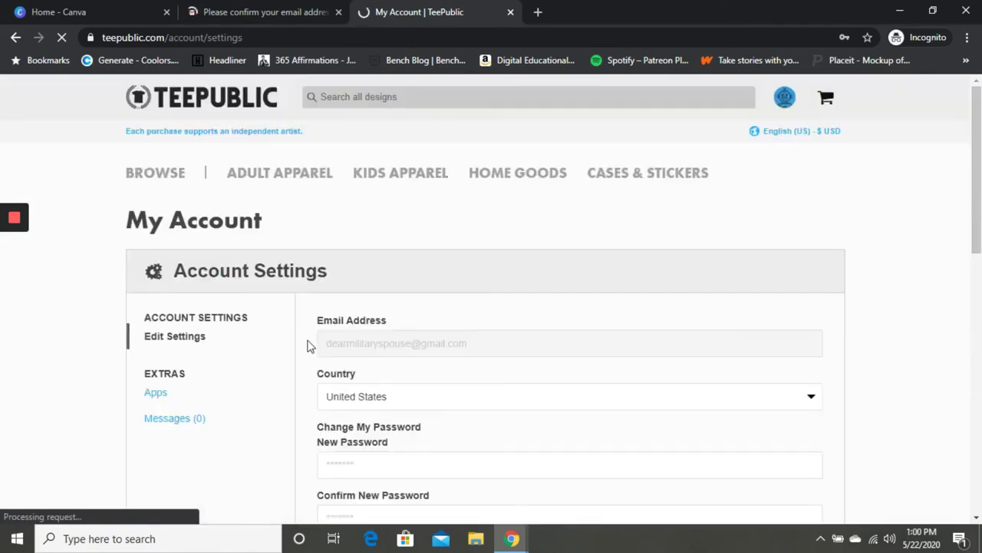
# View the Apps section, then return to the My Sales dashboard showing $0.00 earnings
pyautogui.click(156, 396)
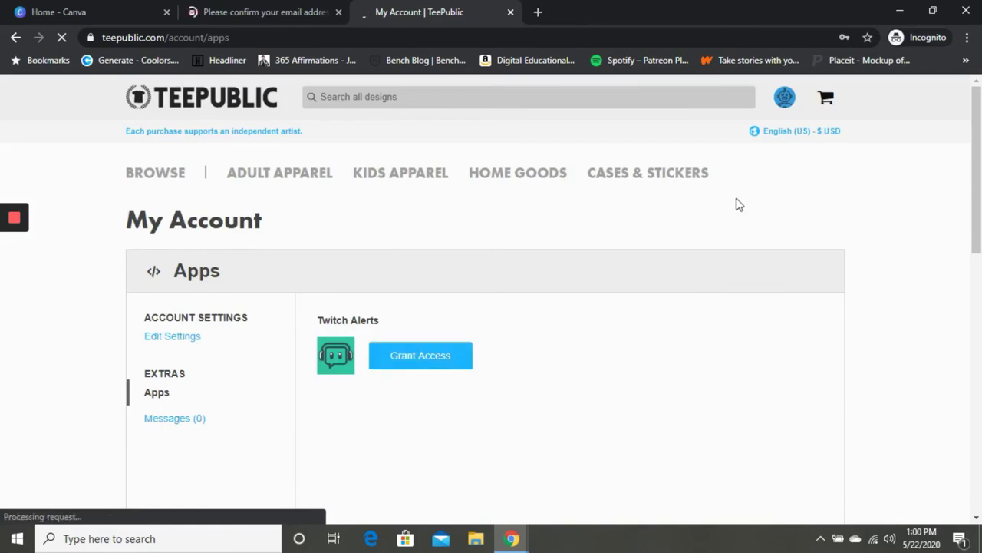
pyautogui.moveTo(789, 104)
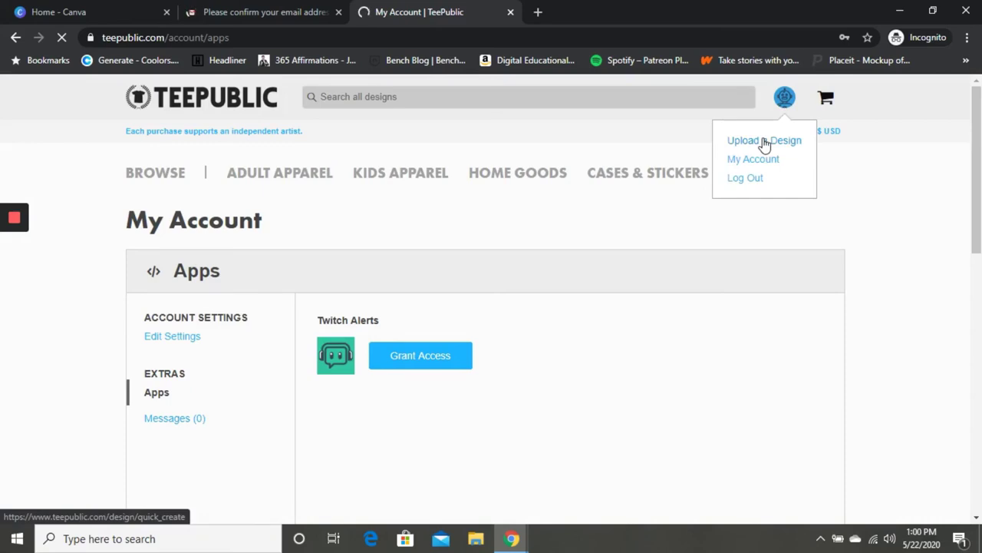
pyautogui.click(753, 161)
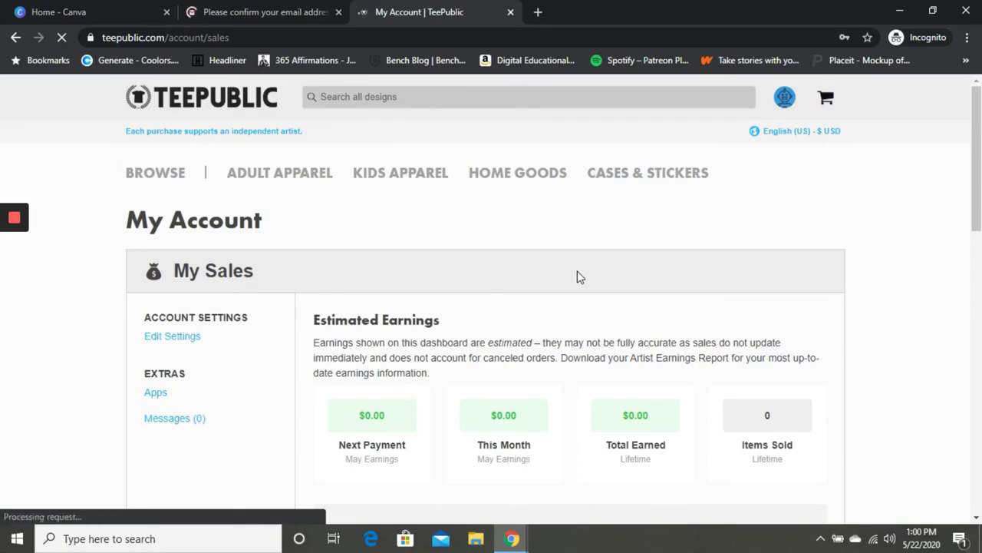
pyautogui.moveTo(974, 175); pyautogui.dragTo(819, 186)
pyautogui.moveTo(786, 106)
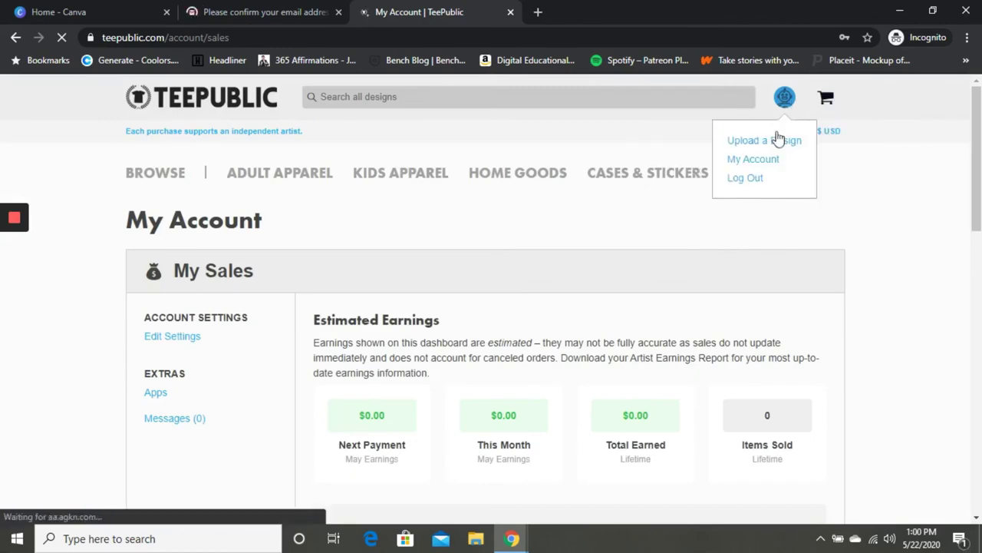
# Choose Upload a Design to reach the Single File or Multi File Upload choice
pyautogui.click(775, 144)
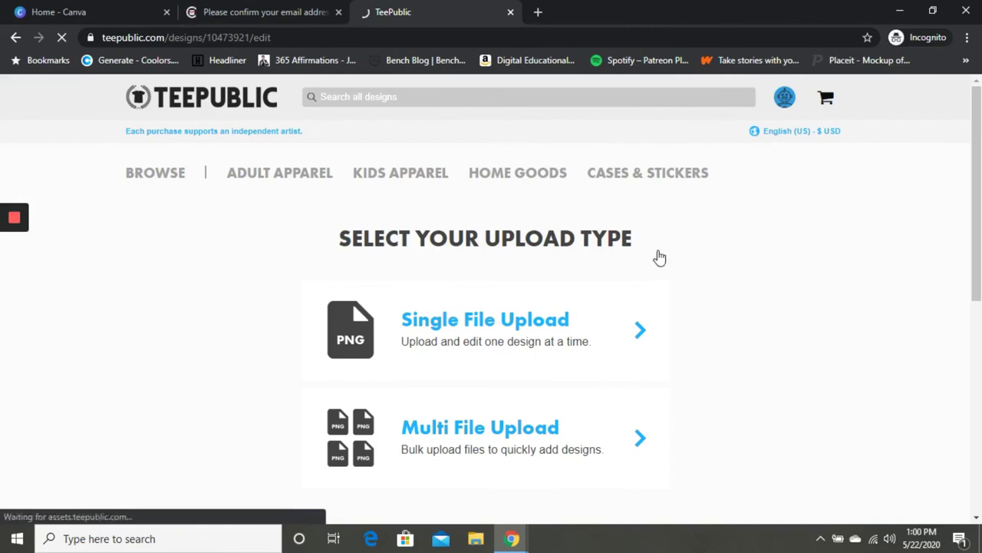
pyautogui.moveTo(979, 159); pyautogui.dragTo(979, 288)
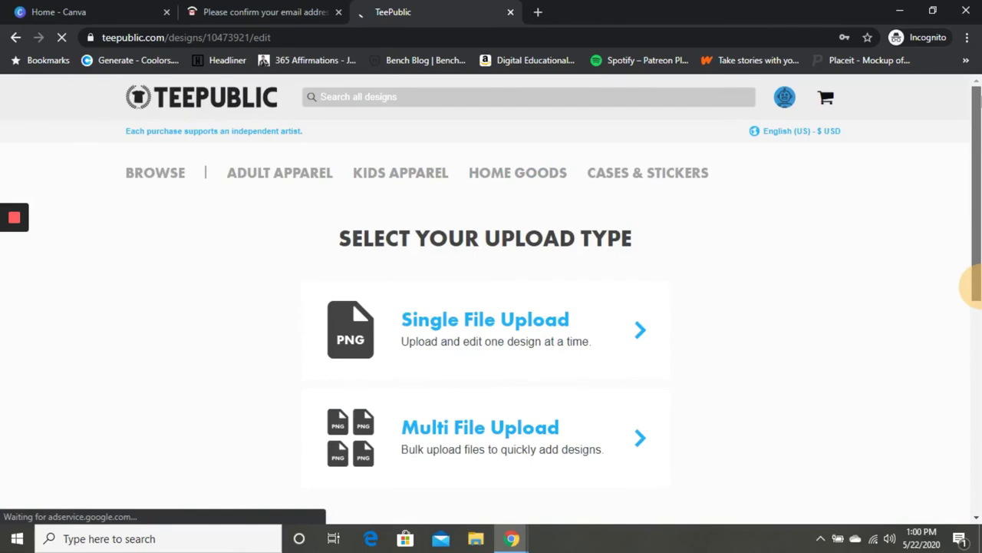